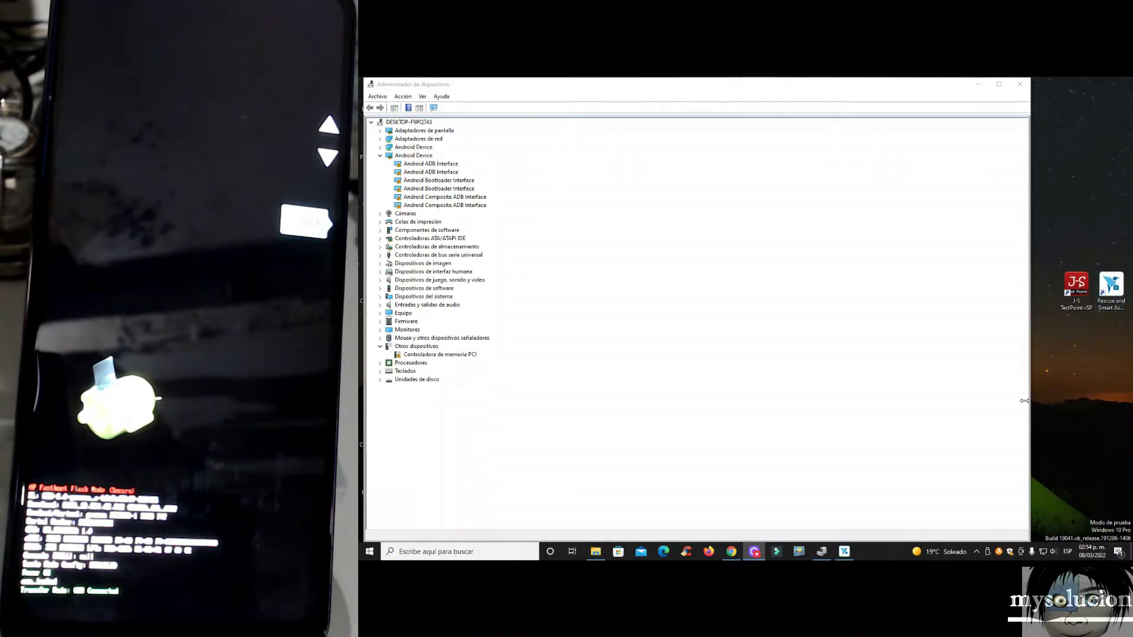
# Step: Bring the Rescue and Smart Assistant window up from the taskbar
pyautogui.click(844, 551)
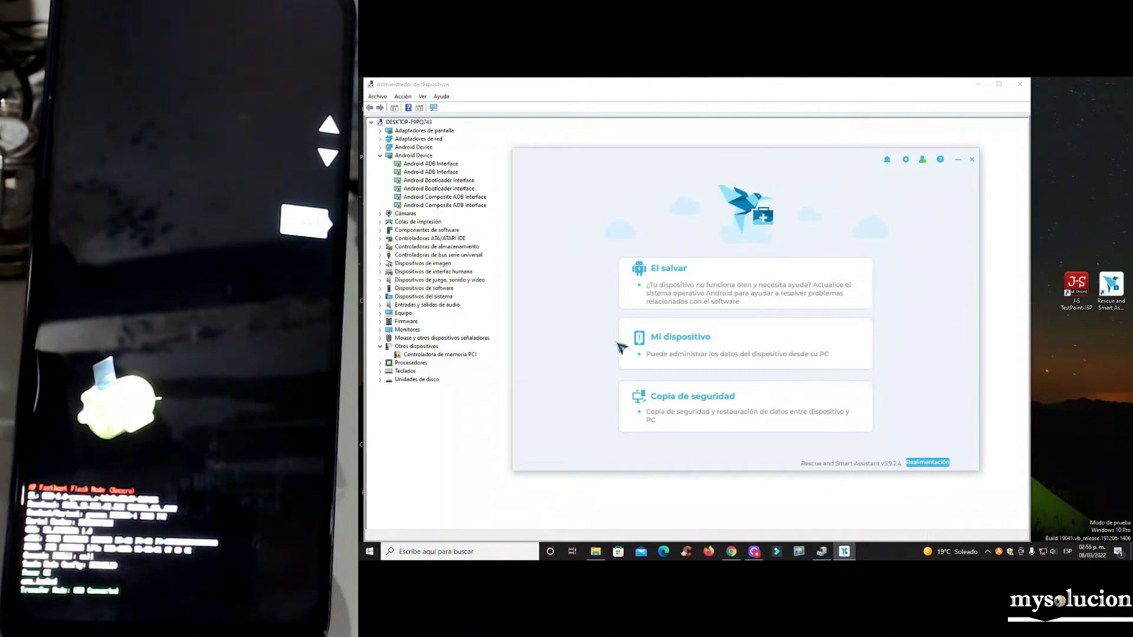
# Step: Go to 'El salvar' and start 'Rescate telefónico' to reach the Teléfono IMEI page
pyautogui.click(668, 272)
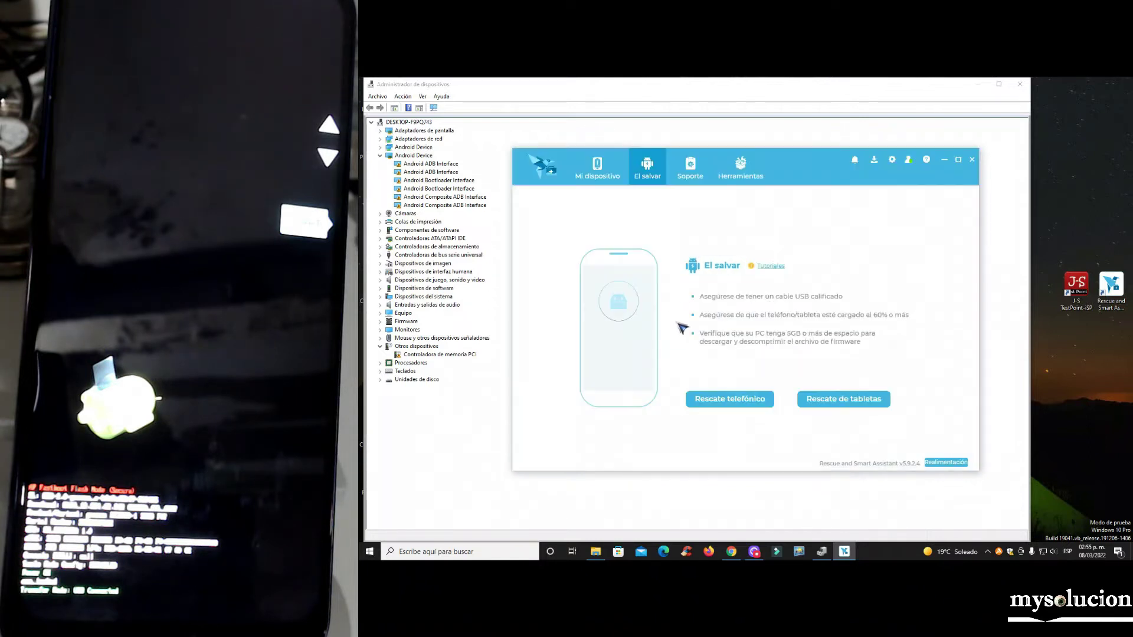
pyautogui.click(736, 405)
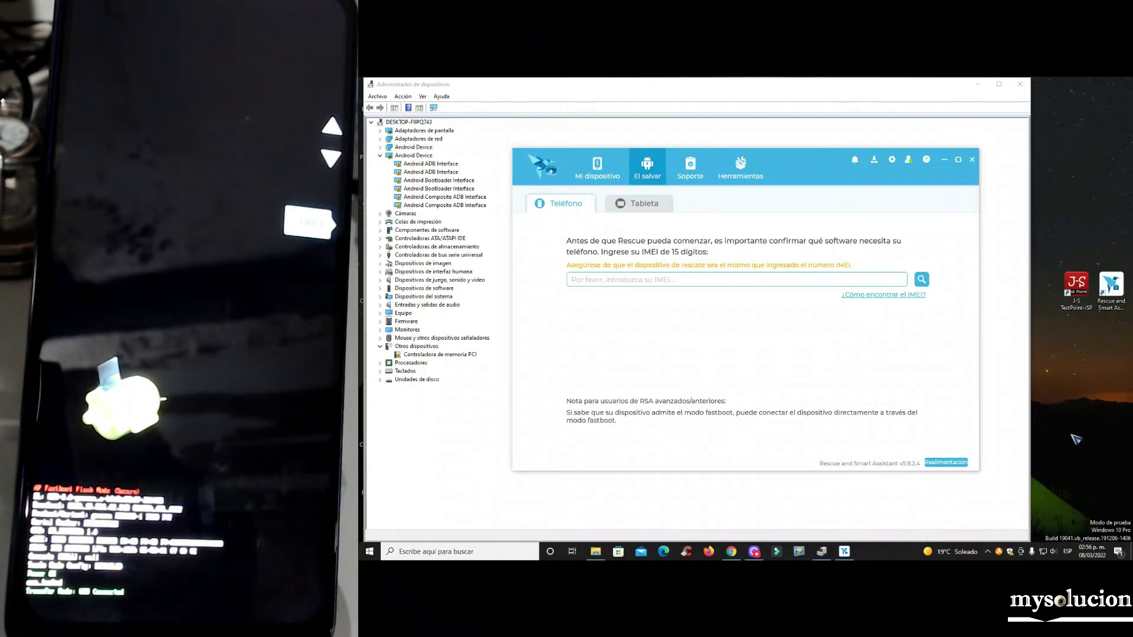
# Step: Pause Avast shields until restart and run J-S TestPoint-ISP as administrator
pyautogui.rightClick(999, 553)
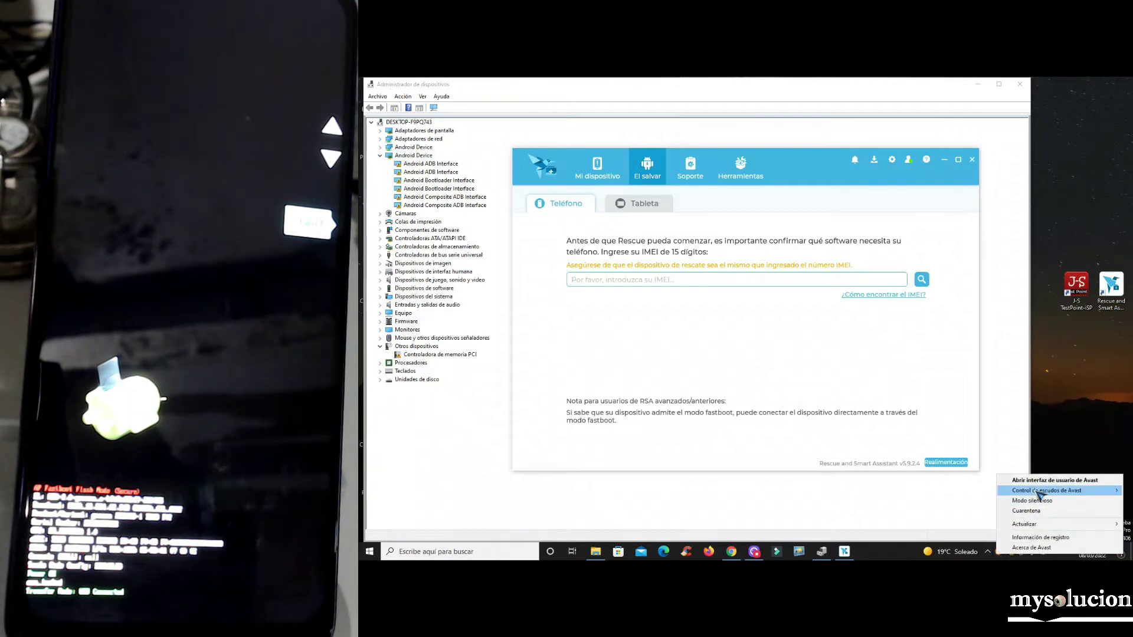
pyautogui.moveTo(1040, 492)
pyautogui.click(944, 524)
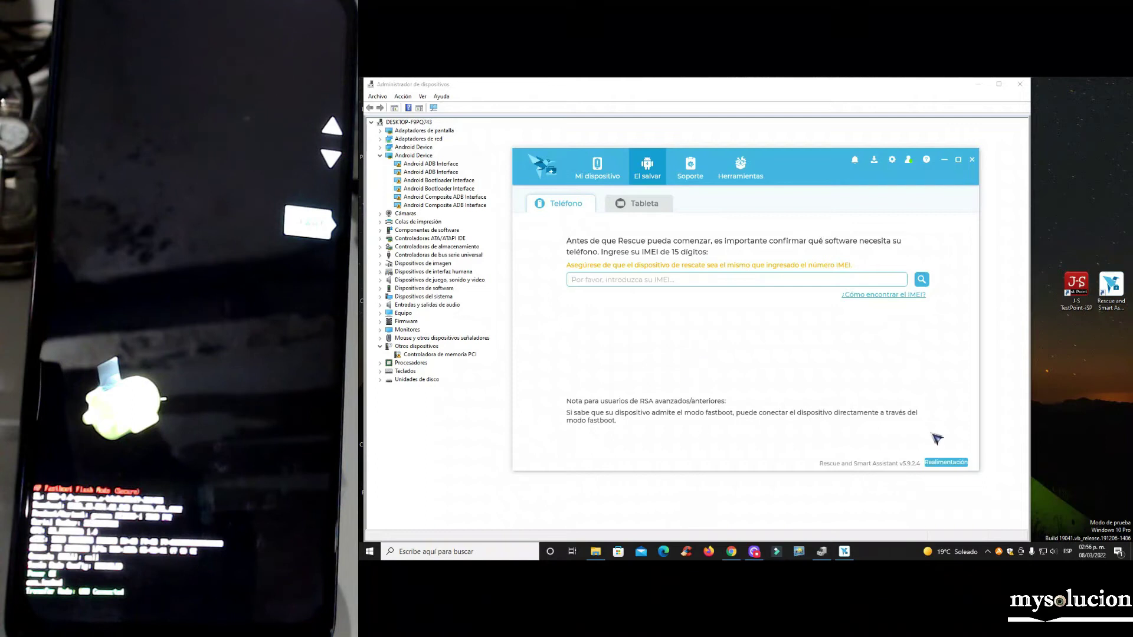
pyautogui.rightClick(1075, 292)
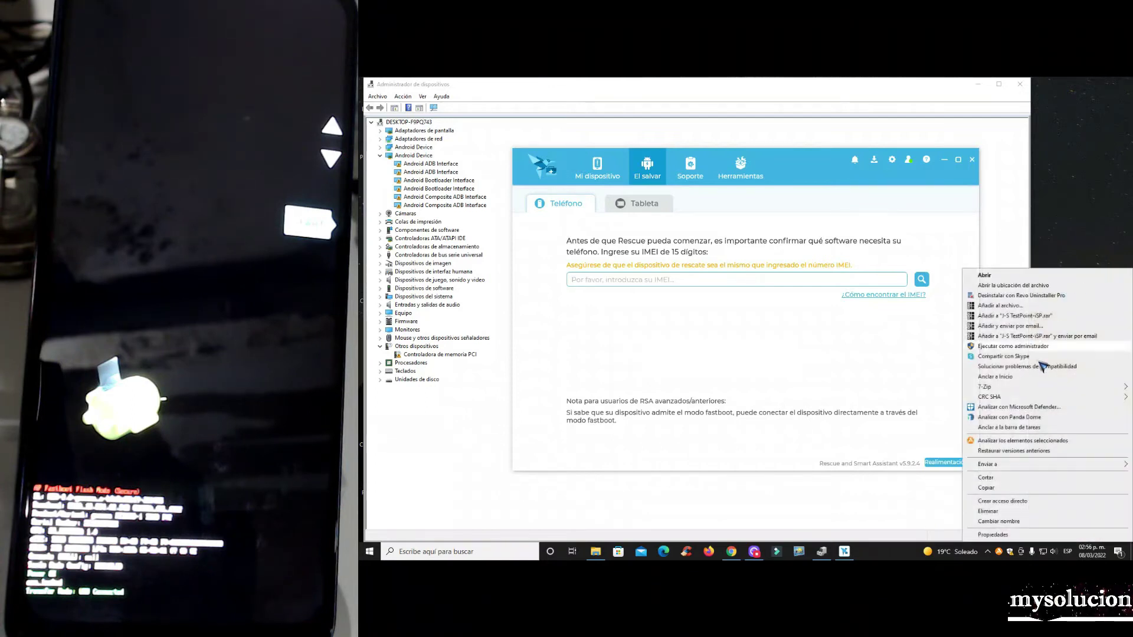
pyautogui.click(1002, 348)
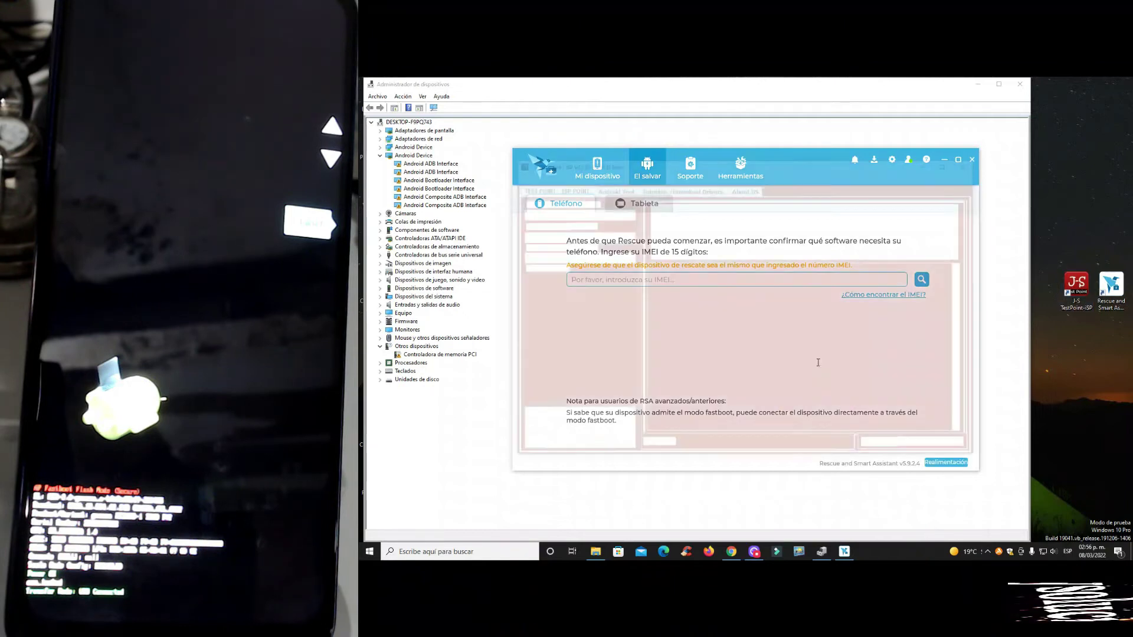
# Step: In Device Manager, expand Android Device and select the Motorola ADB Interface driver
pyautogui.click(770, 89)
pyautogui.click(380, 155)
pyautogui.click(380, 147)
pyautogui.click(437, 157)
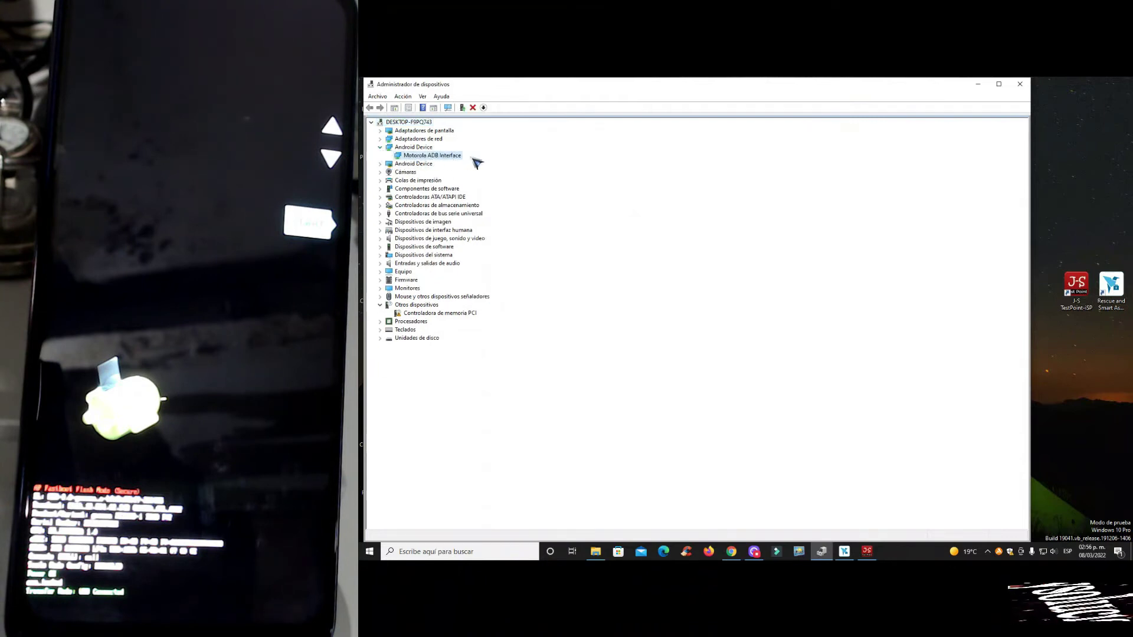
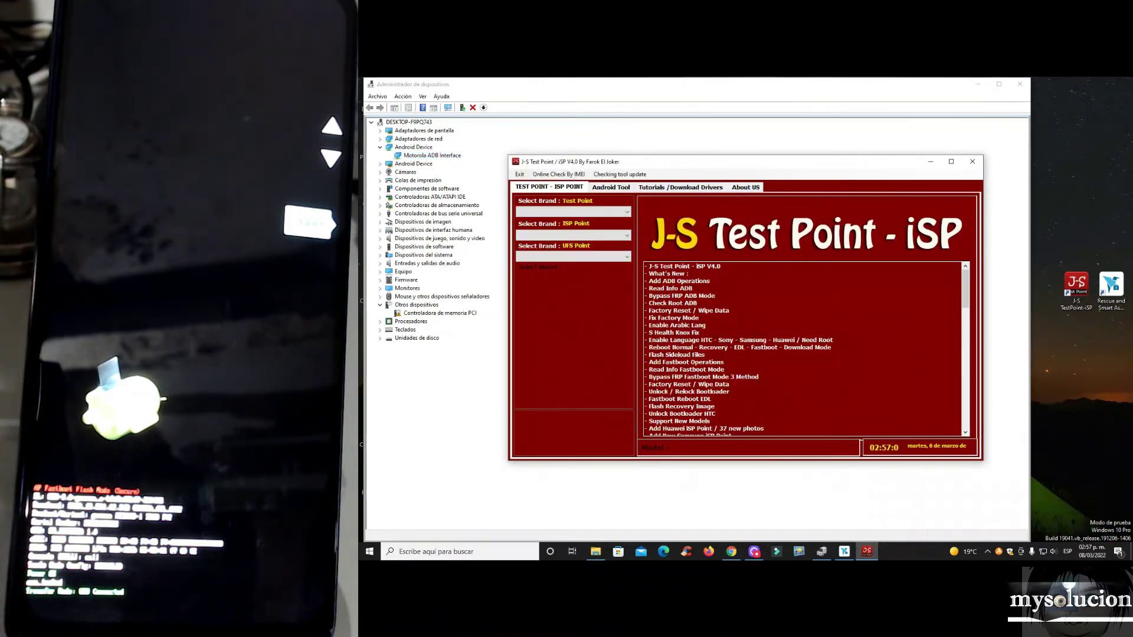
# Step: Run Read Info from Android Tool's Fastboot Operations; product-model and build-number queries log FAILED
pyautogui.click(612, 188)
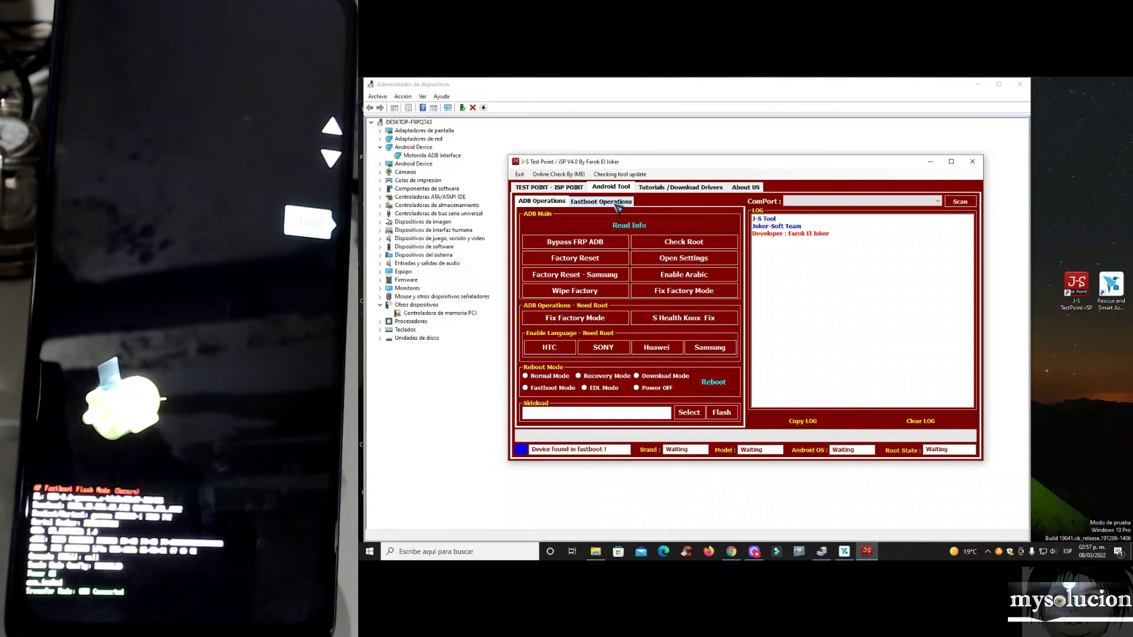
pyautogui.click(616, 203)
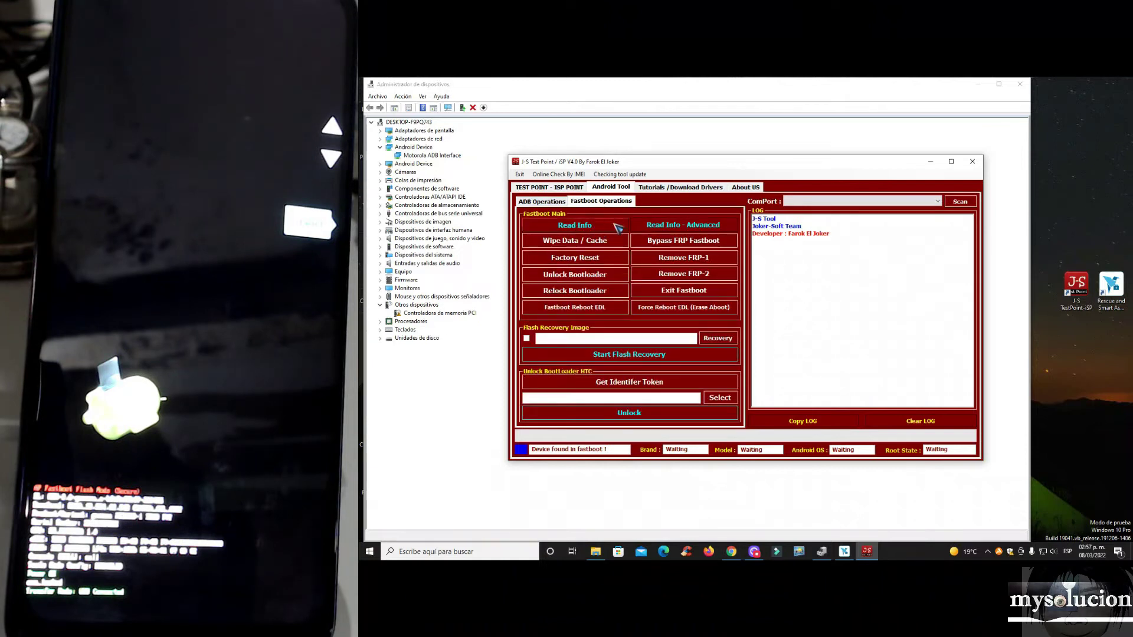
pyautogui.click(593, 229)
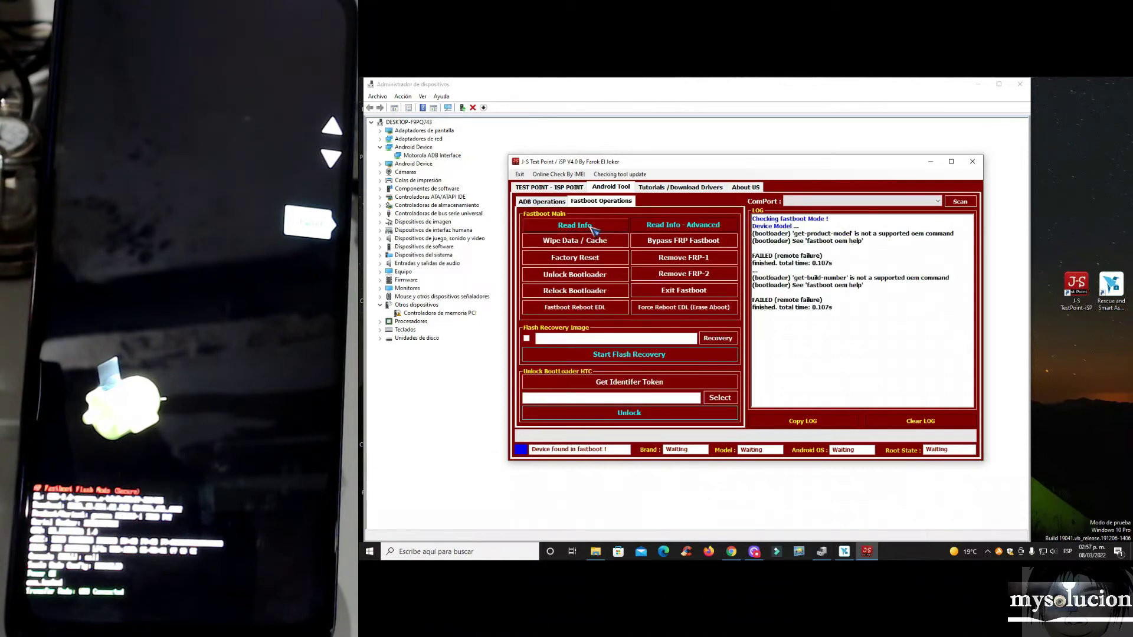
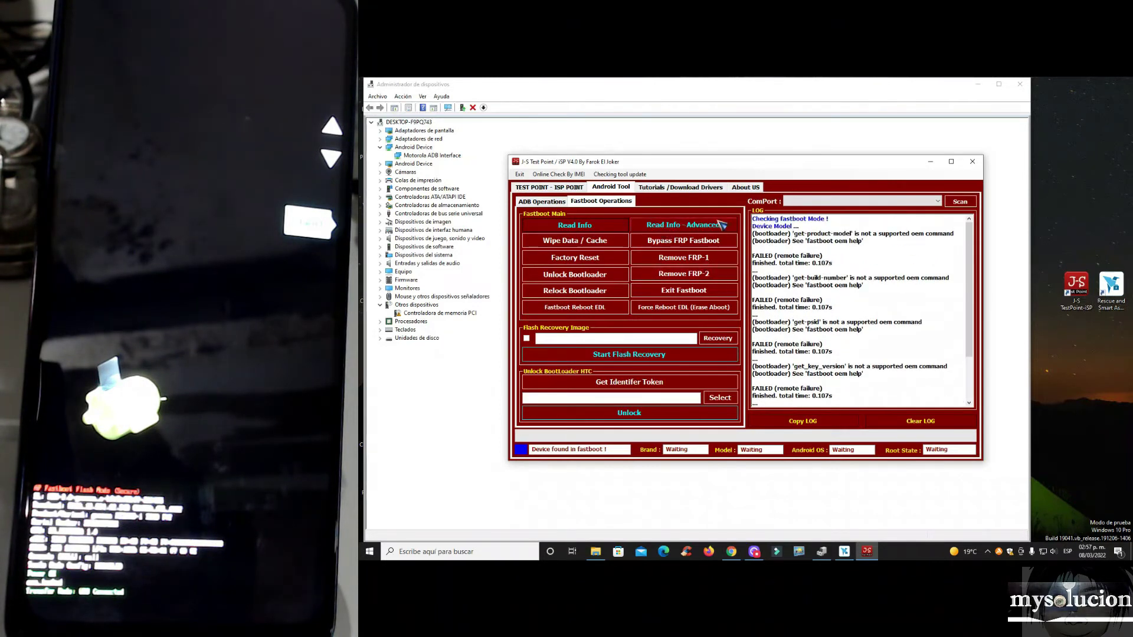
# Step: Run Read Info Advanced to dump the bootloader variables, showing product guamna and 3GB RAM
pyautogui.click(687, 229)
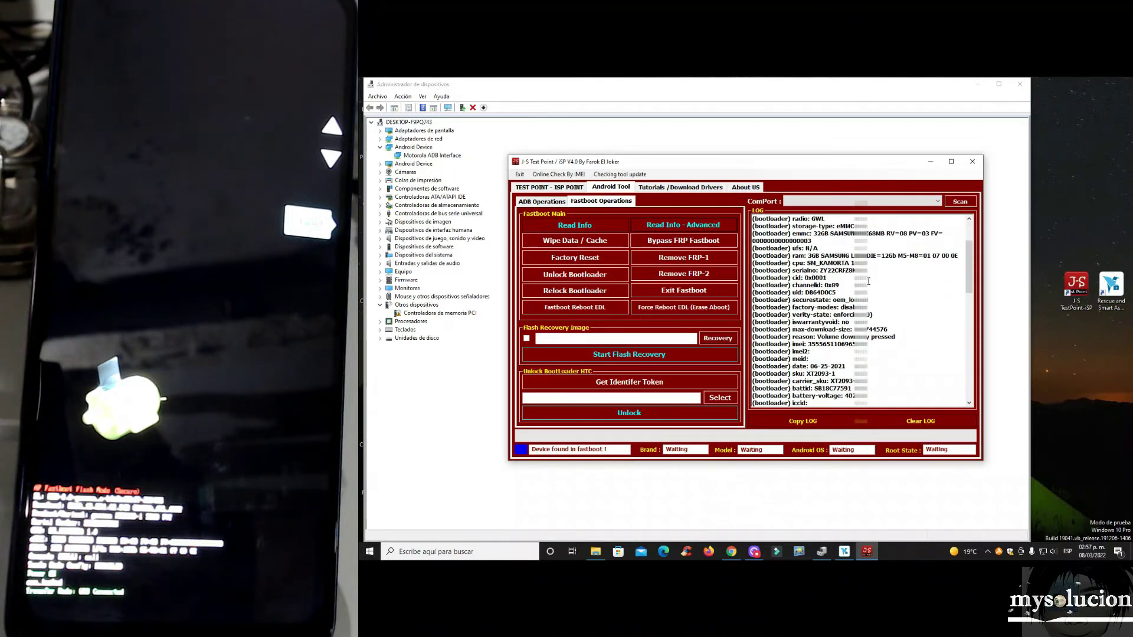
# Step: Copy the selected IMEI from the log to the clipboard
pyautogui.scroll(-1, 868, 279)
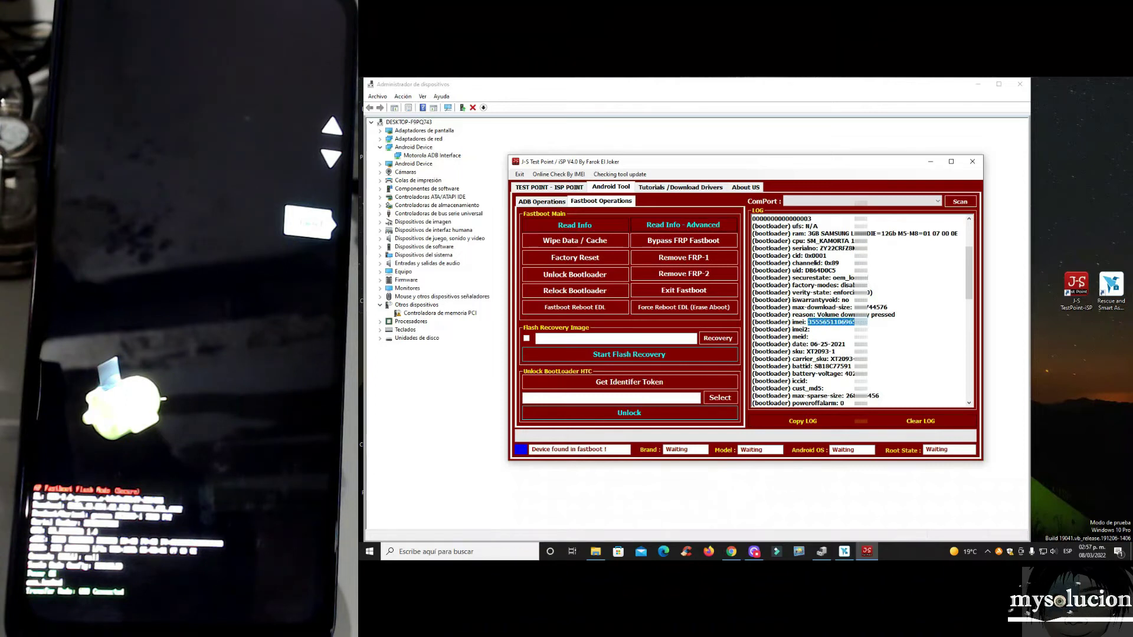
pyautogui.rightClick(867, 323)
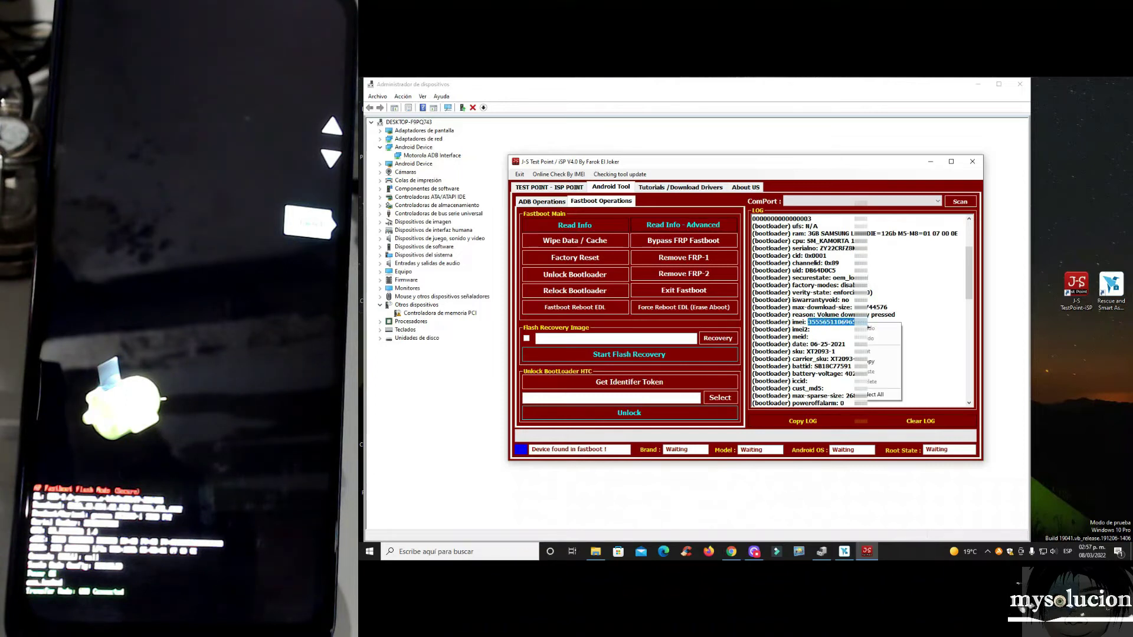
pyautogui.click(871, 360)
# Step: Highlight the sku model value XT2093-1 further down the log
pyautogui.click(842, 292)
pyautogui.scroll(-4, 842, 292)
pyautogui.doubleClick(834, 285)
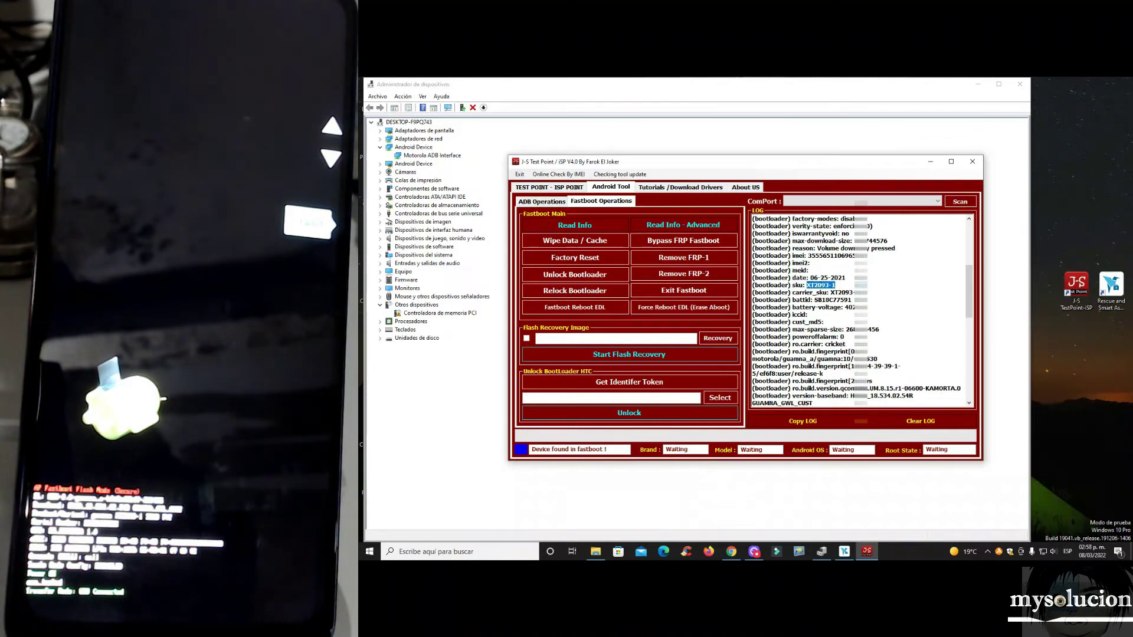
# Step: Select the 'carrier: cricket' text on the ro.carrier line
pyautogui.click(835, 285)
pyautogui.scroll(-3, 827, 279)
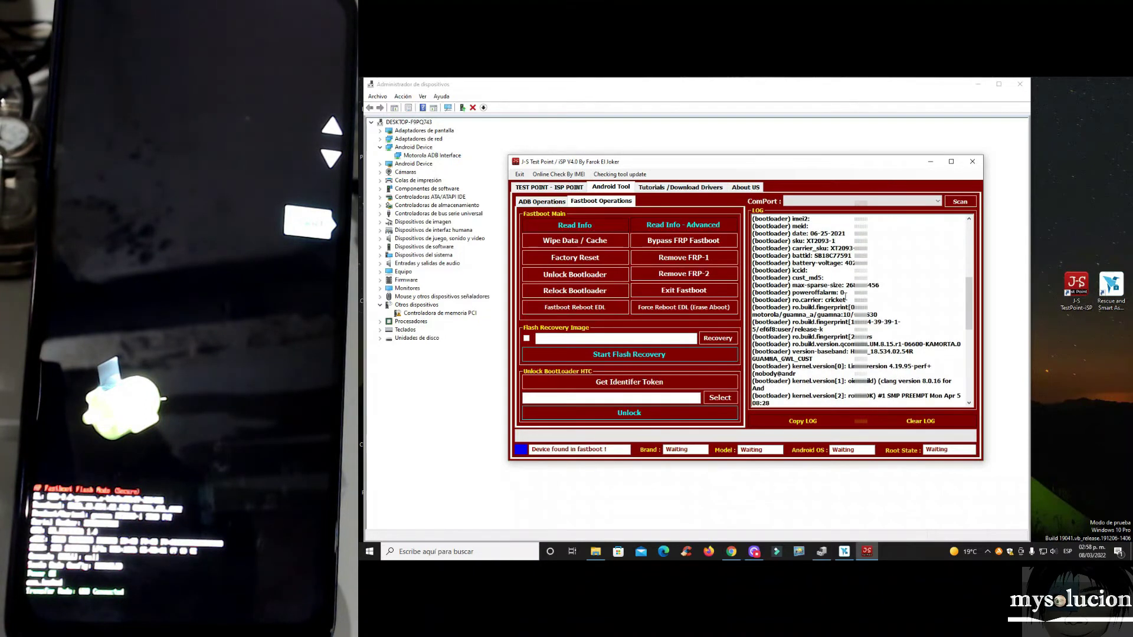
pyautogui.moveTo(845, 299); pyautogui.dragTo(802, 300)
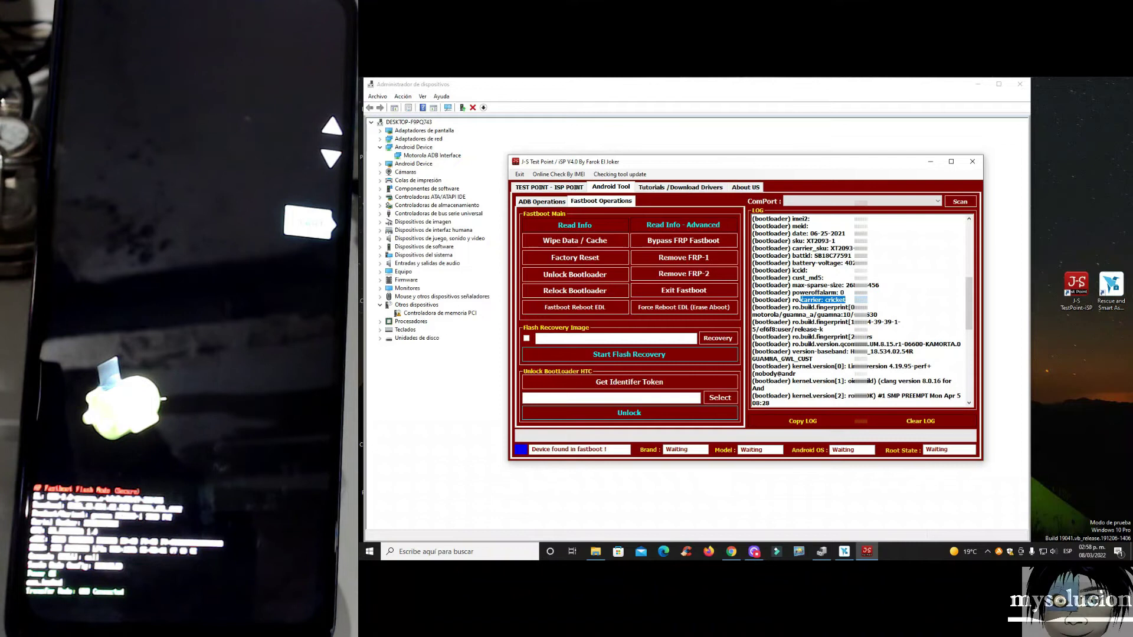
# Step: Scroll to the end of the log to show Operation Done and the elapsed time
pyautogui.click(873, 300)
pyautogui.scroll(-5, 861, 301)
pyautogui.scroll(-9, 849, 301)
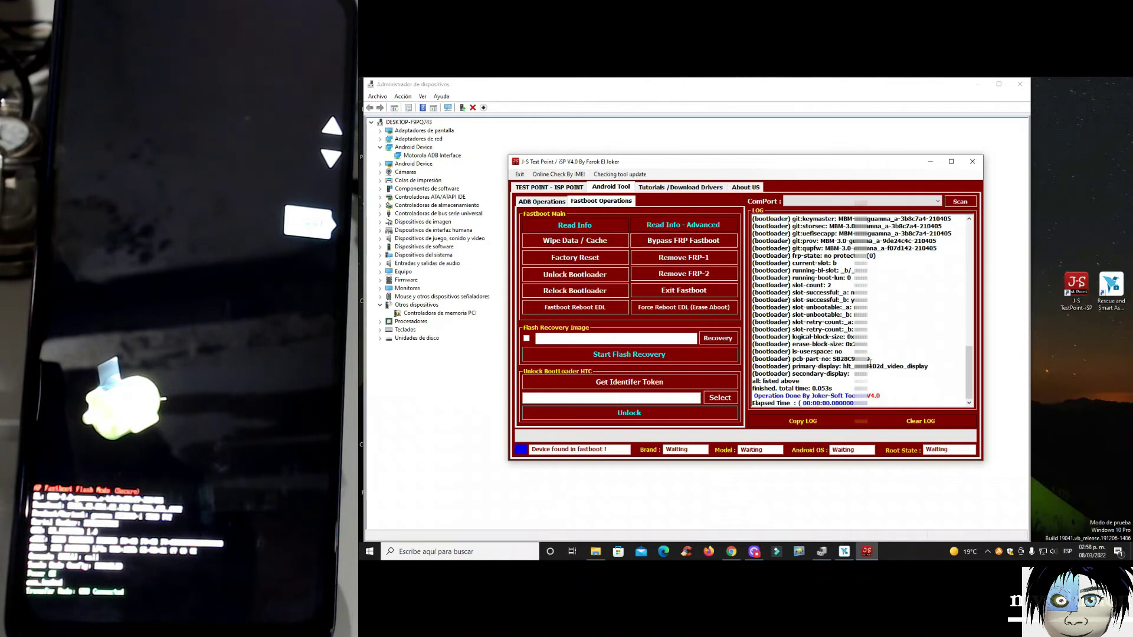
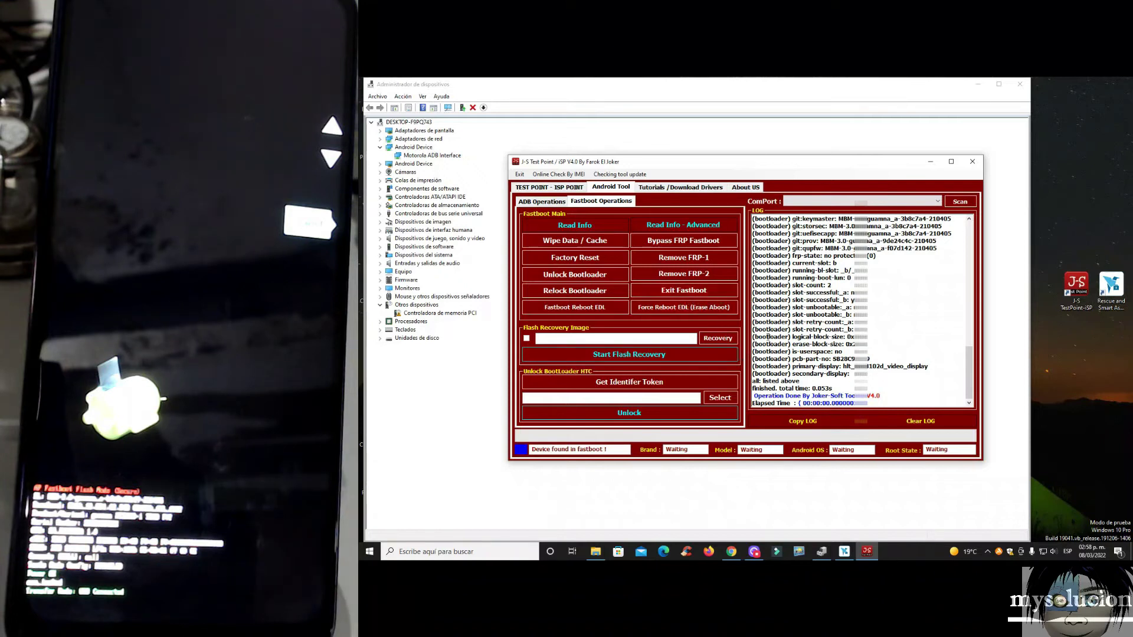
# Step: Paste the phone's IMEI into Rescue and Smart Assistant and search to match moto g play (2021), XT2093-1
pyautogui.click(845, 551)
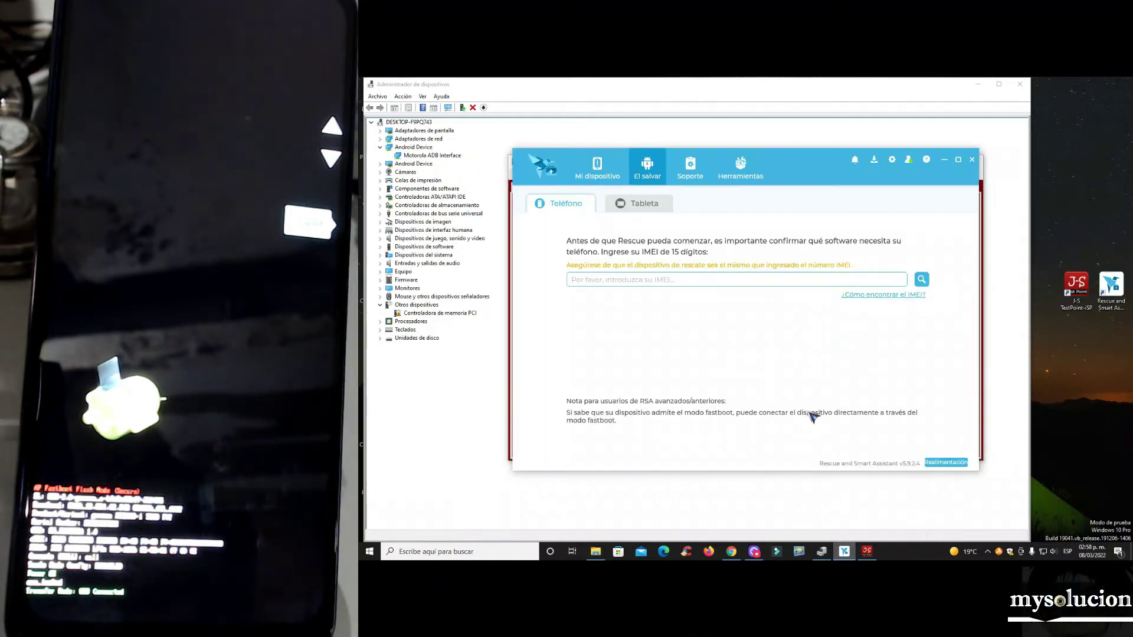
pyautogui.click(627, 278)
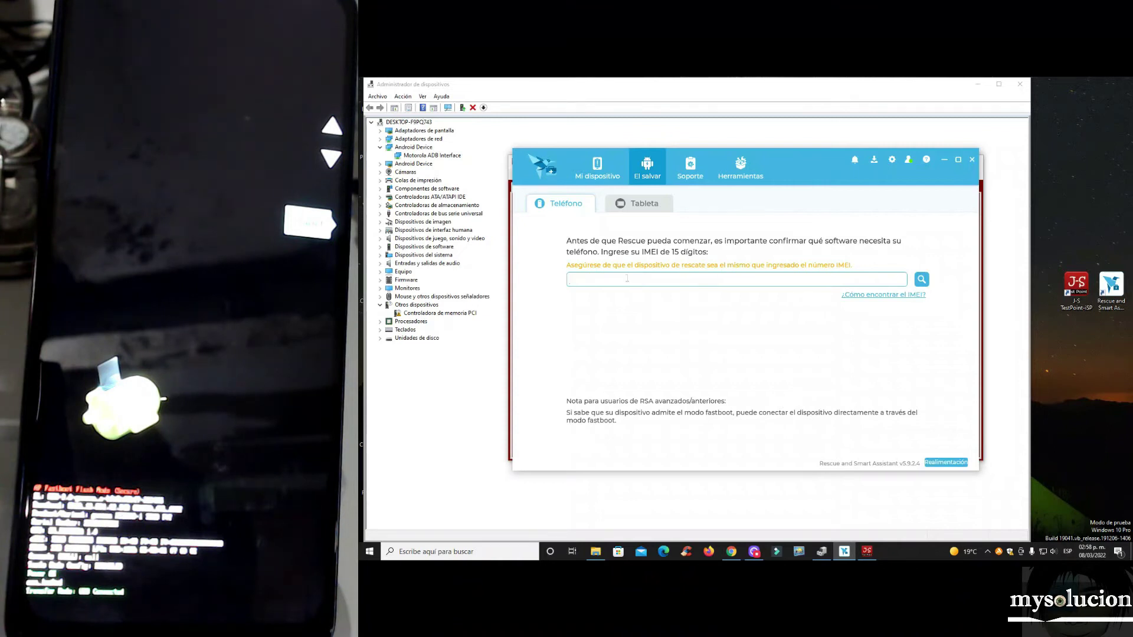
pyautogui.rightClick(627, 278)
pyautogui.click(651, 308)
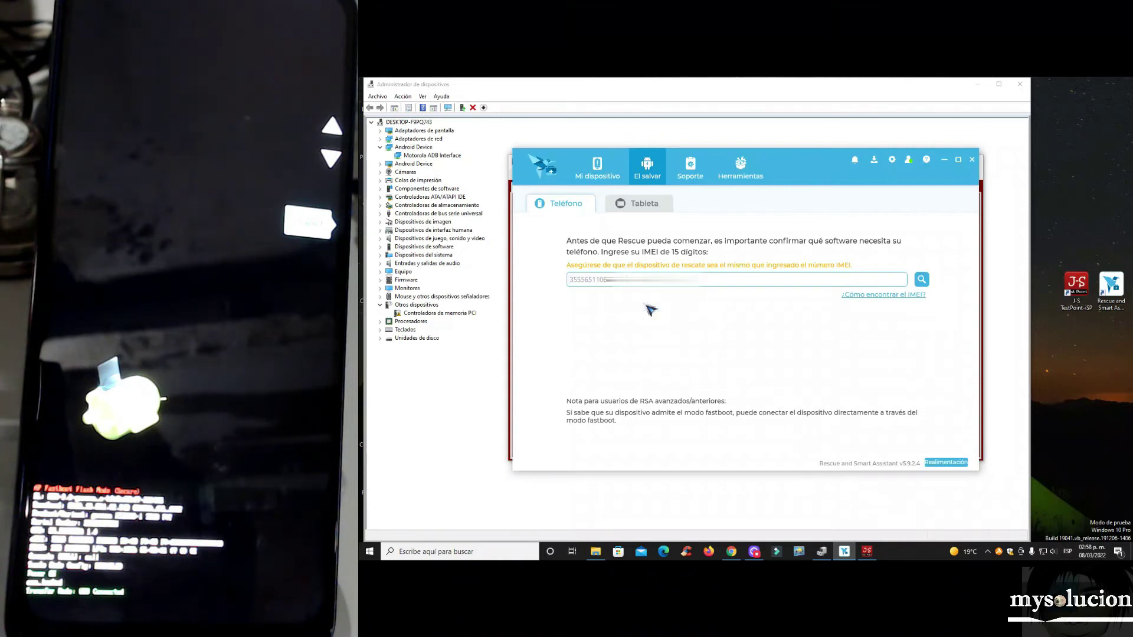
pyautogui.click(921, 279)
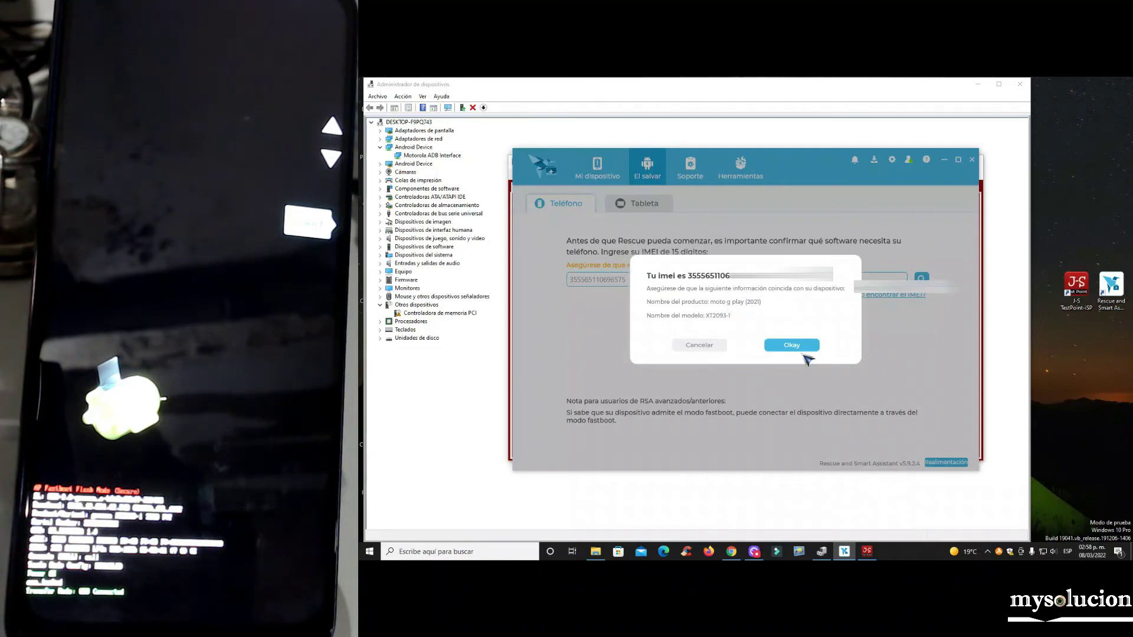
# Step: Confirm the moto g play (2021) match to show its 2.6 GB CRICKET target firmware
pyautogui.click(790, 348)
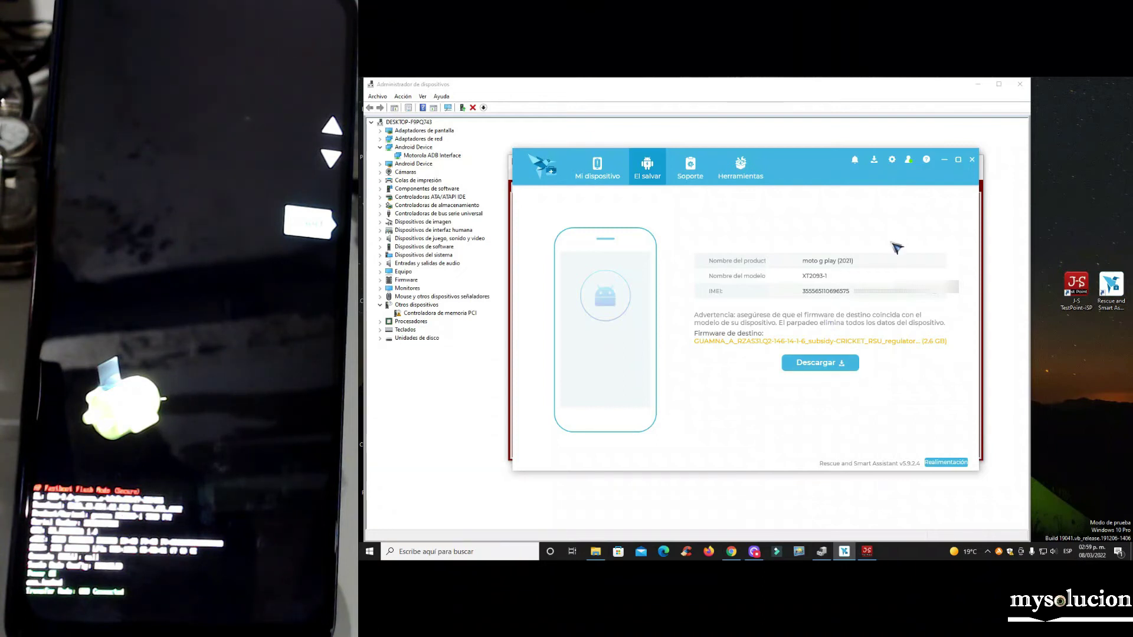
pyautogui.click(872, 162)
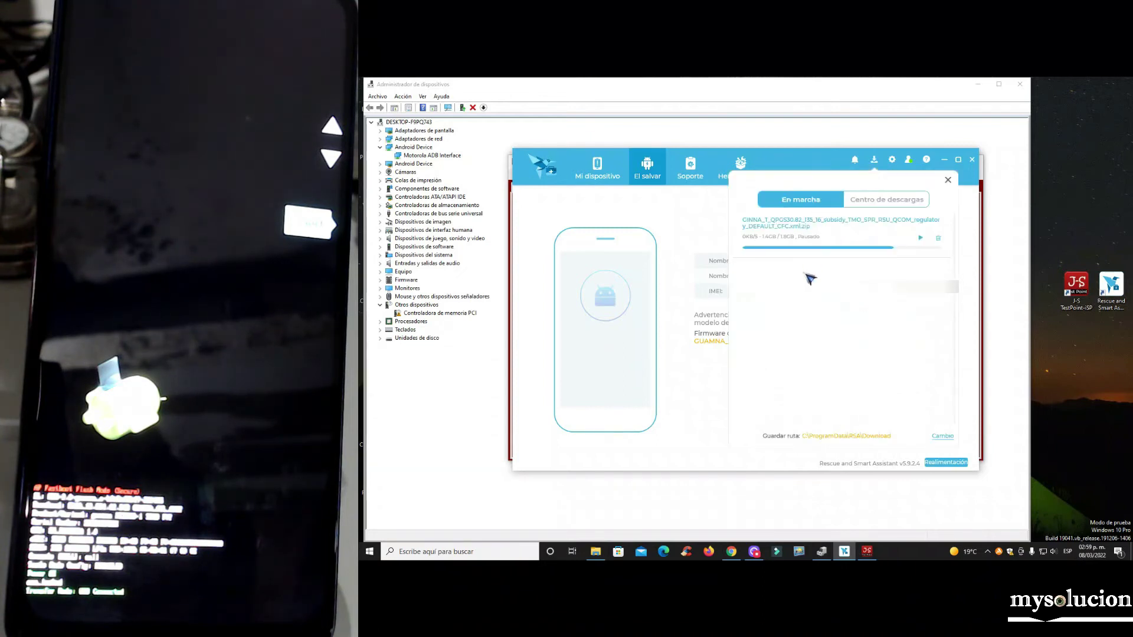
pyautogui.click(948, 179)
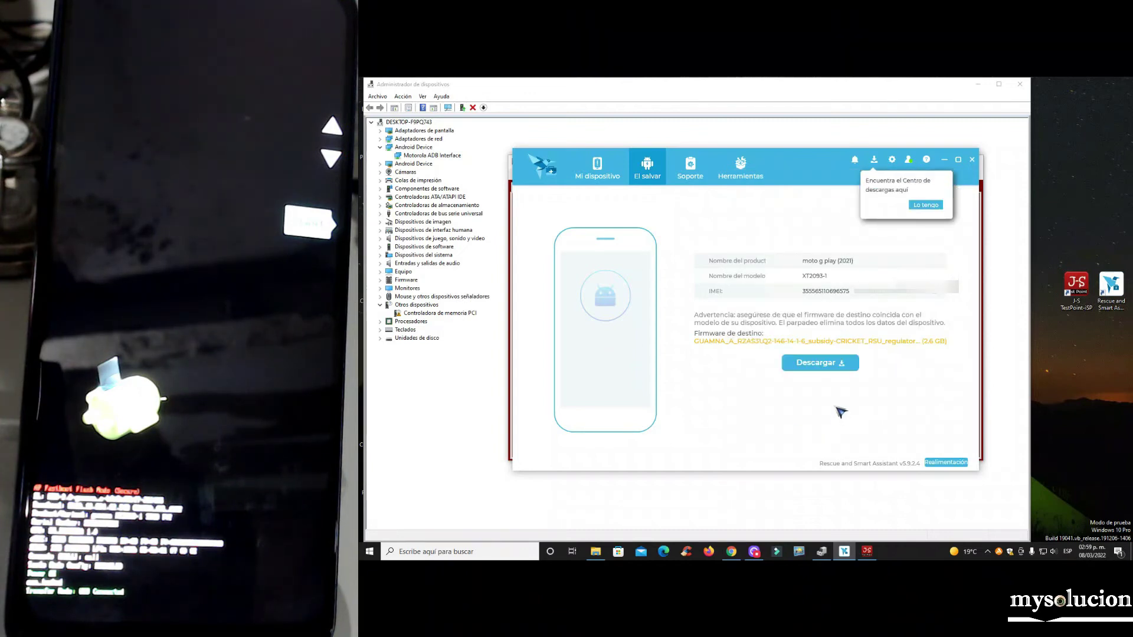
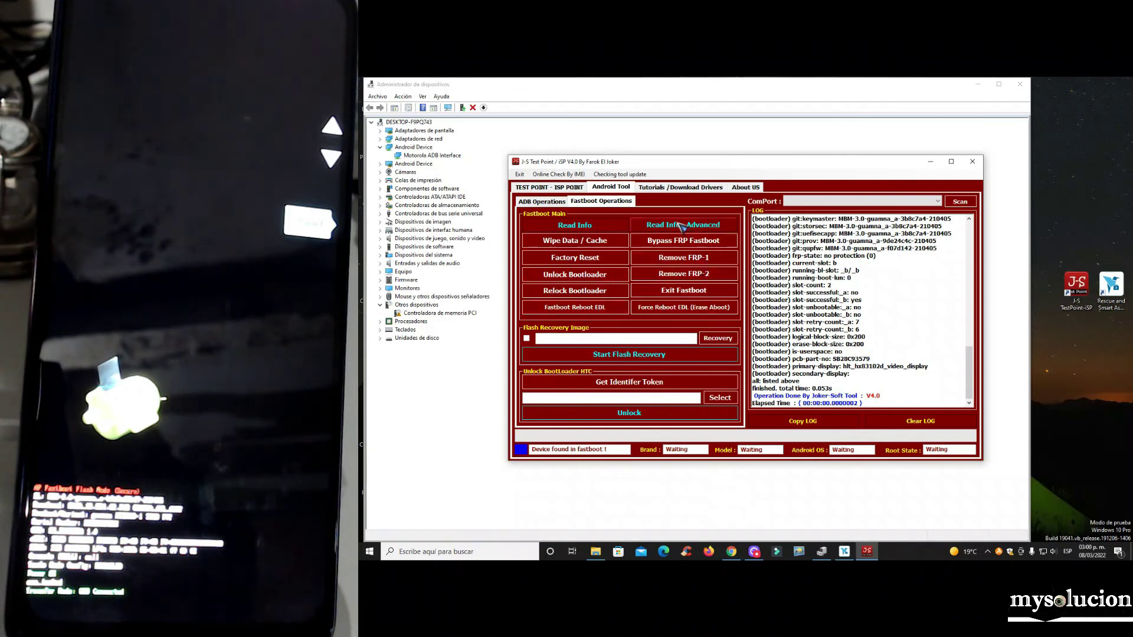
# Step: Run Exit Fastboot in the Fastboot Operations tab to reboot the phone into normal mode
pyautogui.click(691, 298)
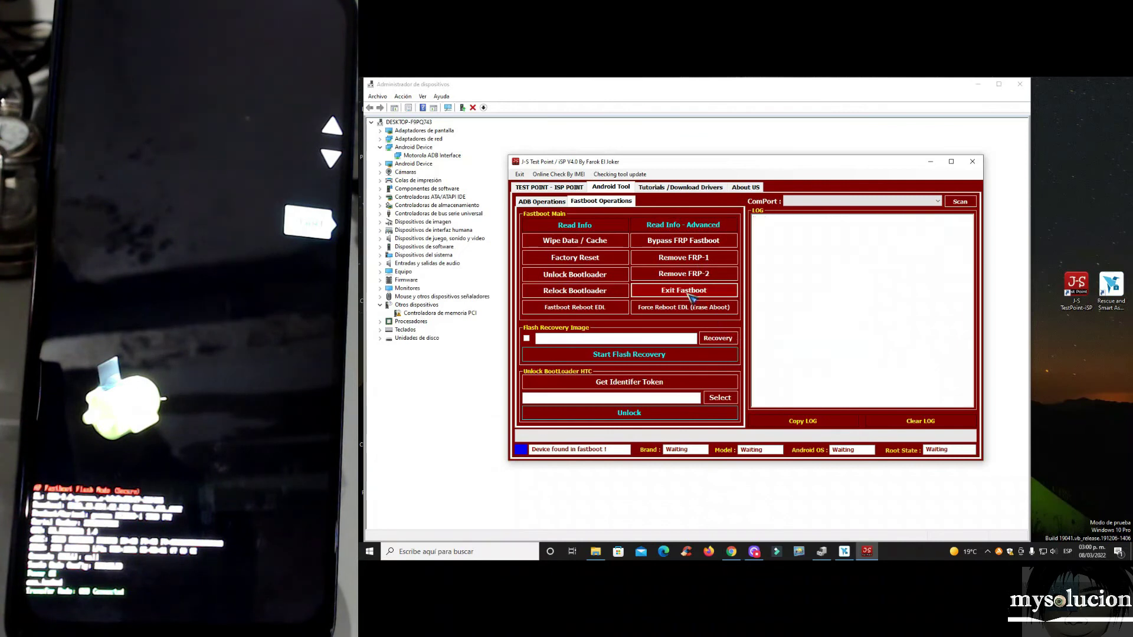